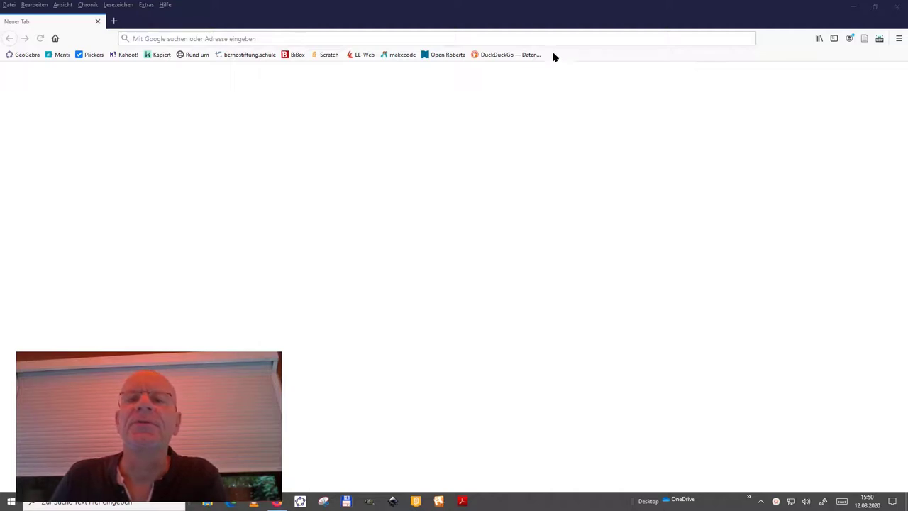
Open the DuckDuckGo bookmark and search for 'Mond'
left_click(501, 55)
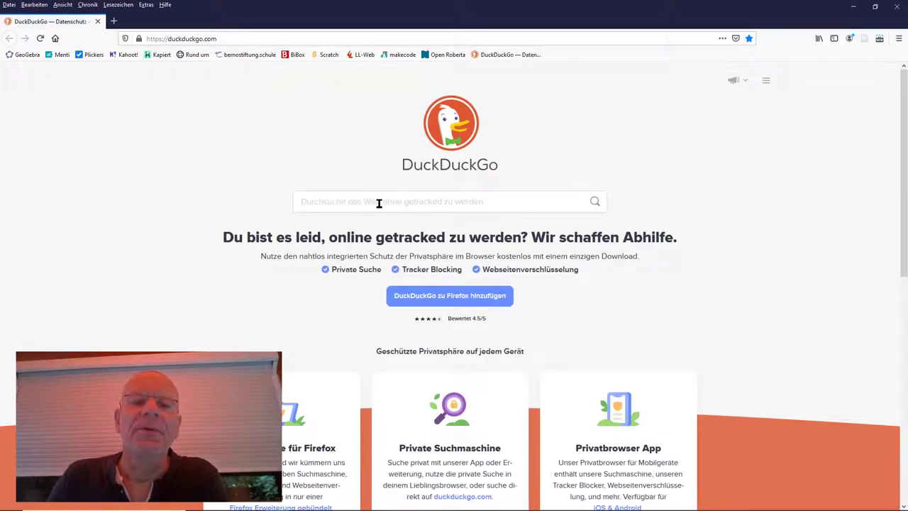
left_click(379, 203)
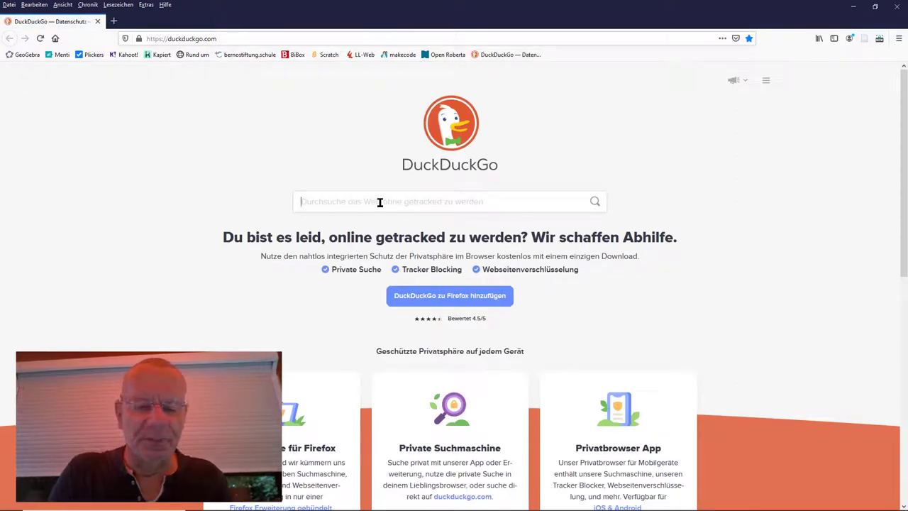
type("Mon")
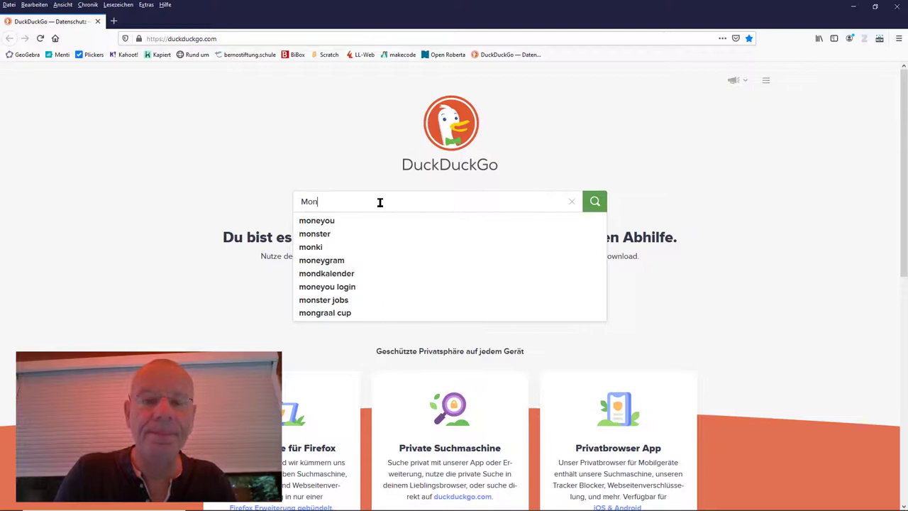
type("d")
key("Return")
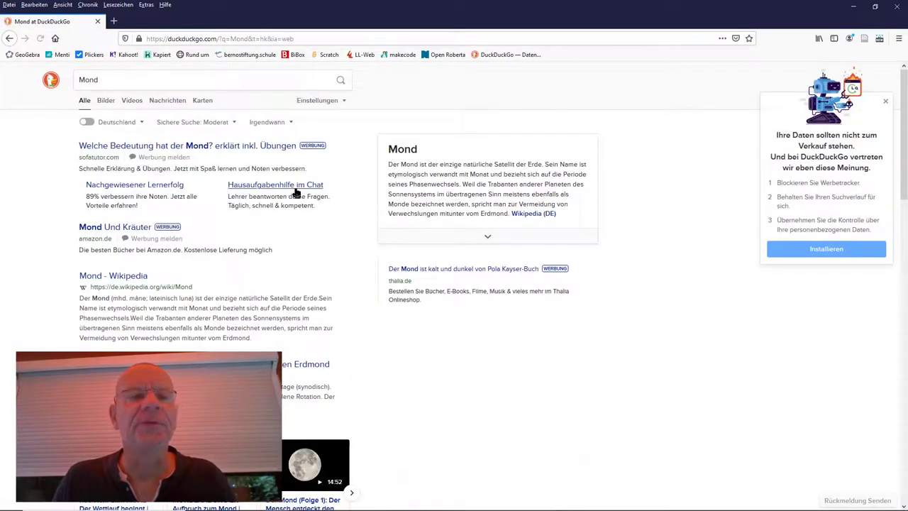
Switch to the Bilder results for 'Mond' and scroll through the moon thumbnails
left_click(106, 100)
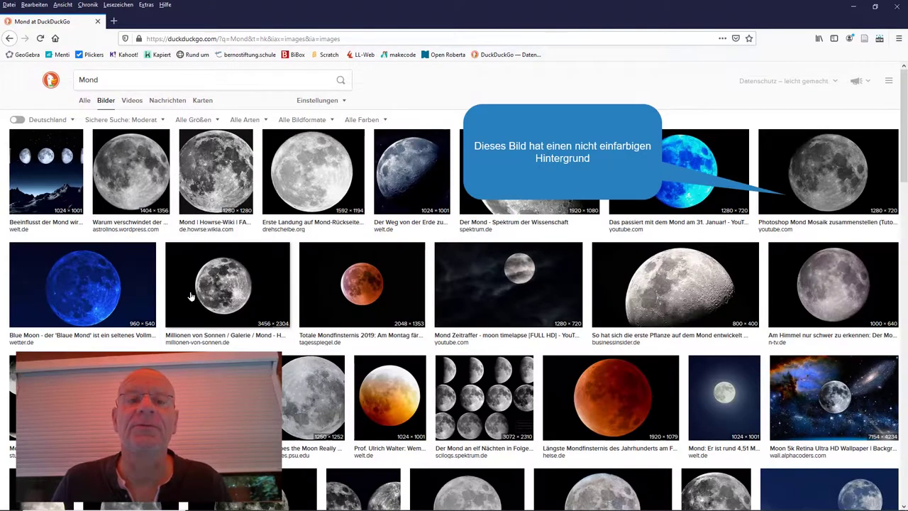
scroll(190, 296, "down", 5)
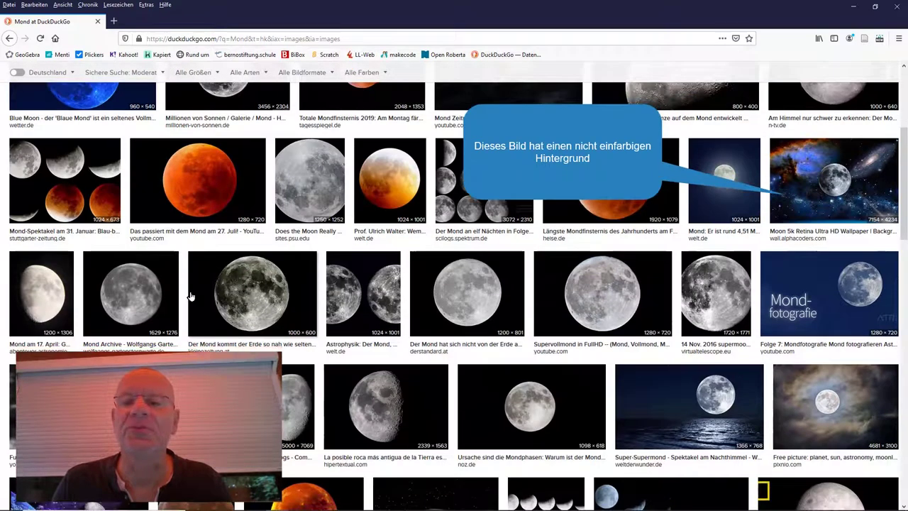
scroll(190, 296, "down", 2)
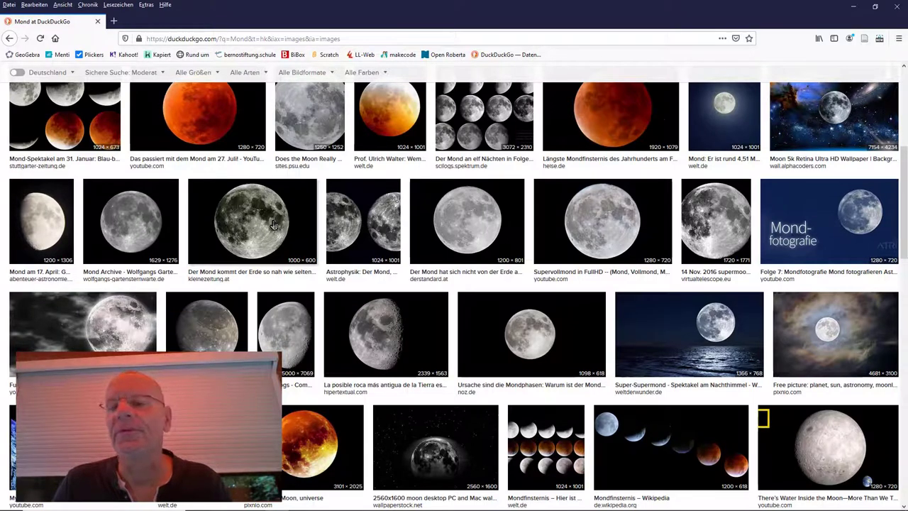
Open the kleinezeitung.at full-moon photo at full size and save it to the Desktop
left_click(261, 223)
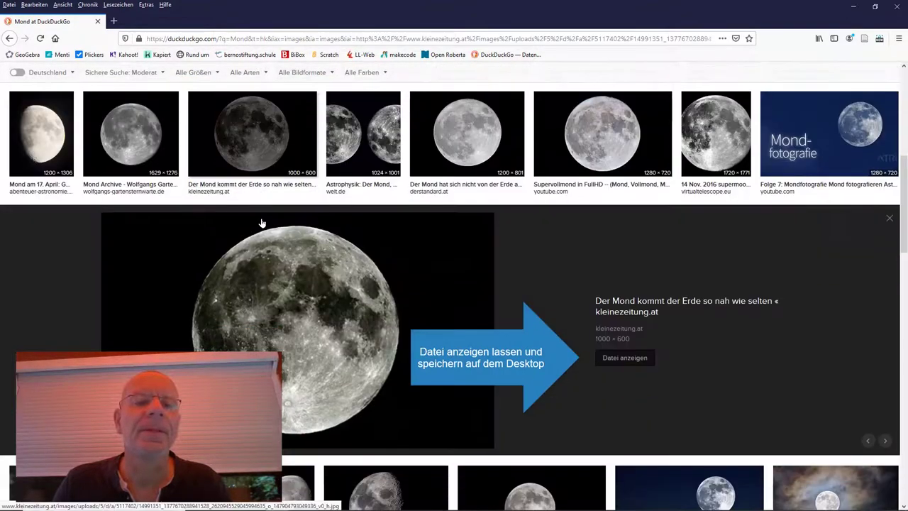
left_click(626, 359)
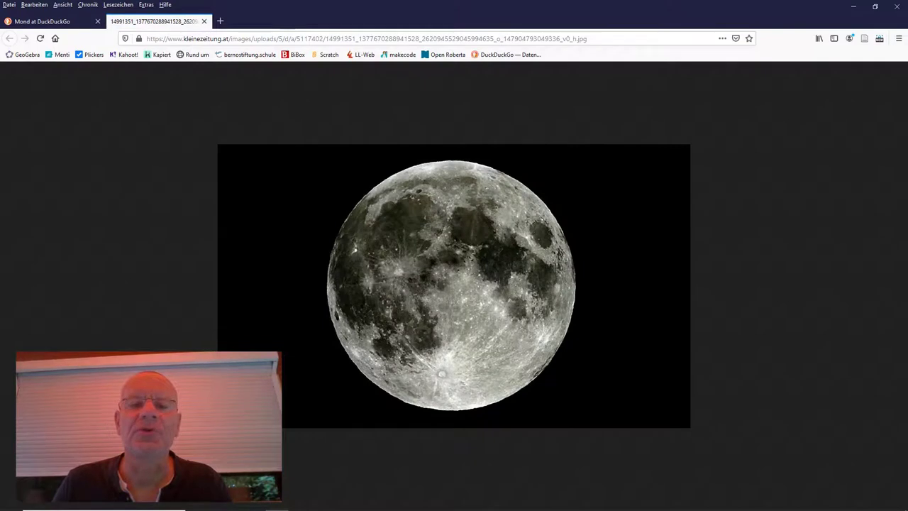
right_click(446, 293)
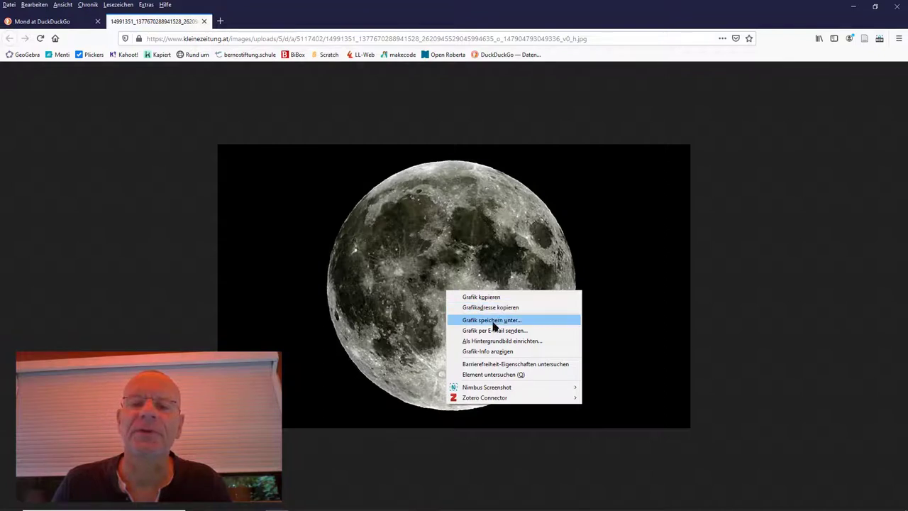
left_click(493, 321)
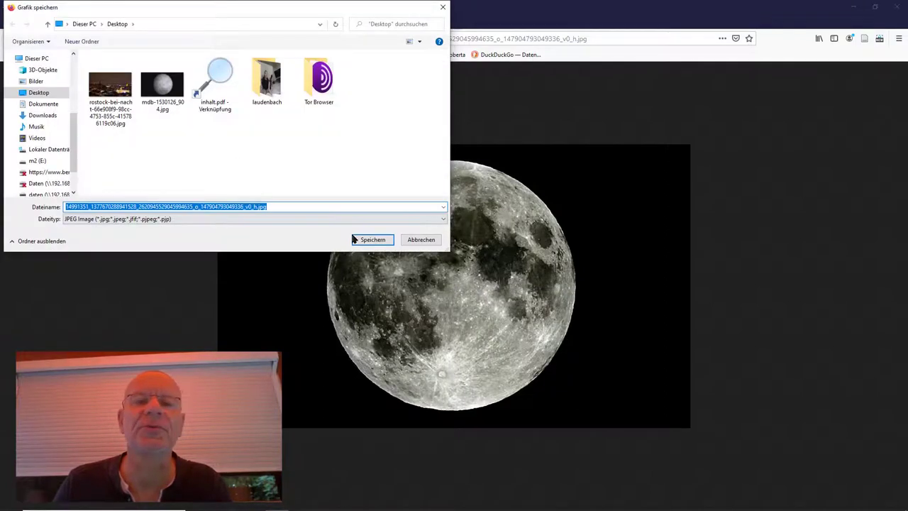
left_click(373, 240)
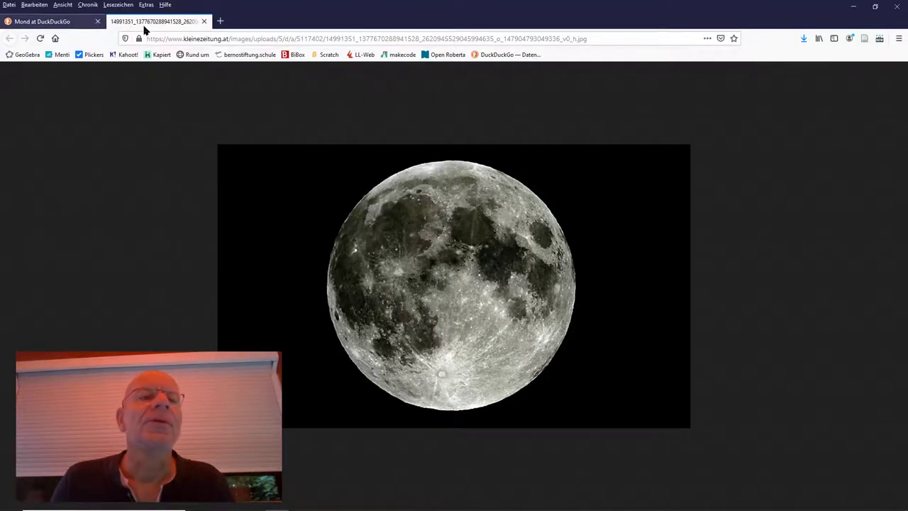
Close the moon tab and replace the search with 'Rostock Nacht' image results
left_click(205, 21)
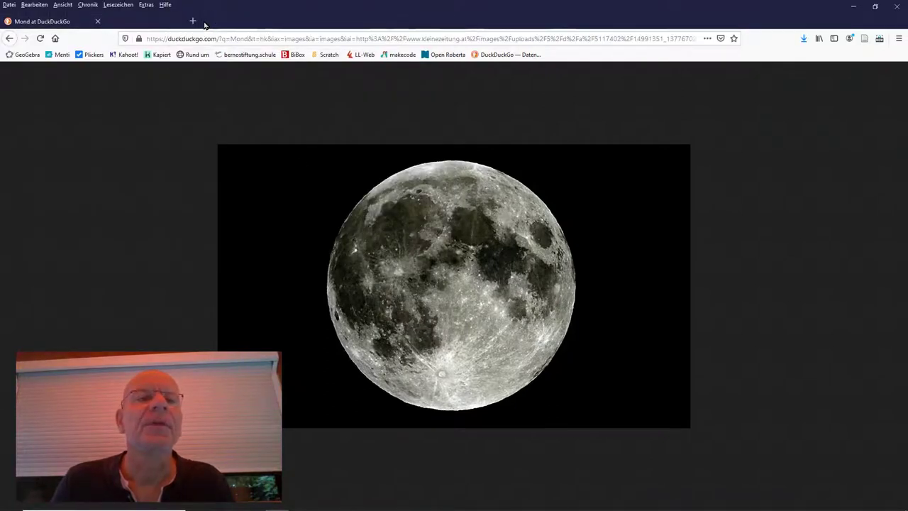
key("Escape")
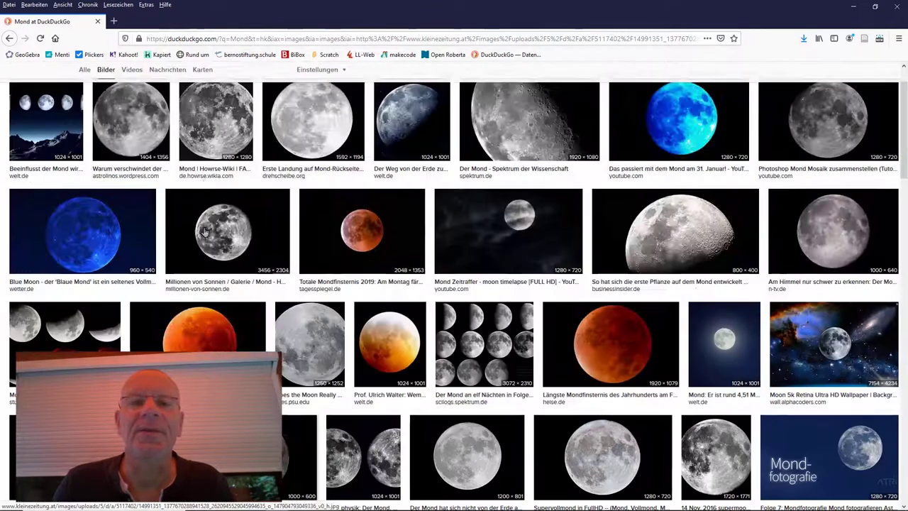
scroll(205, 233, "up", 2)
left_click_drag(103, 79, 40, 76)
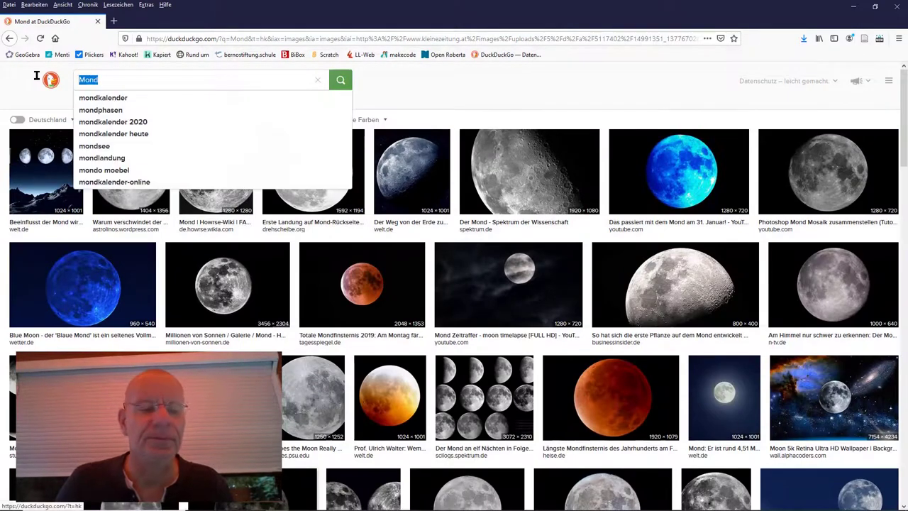
type("Rost")
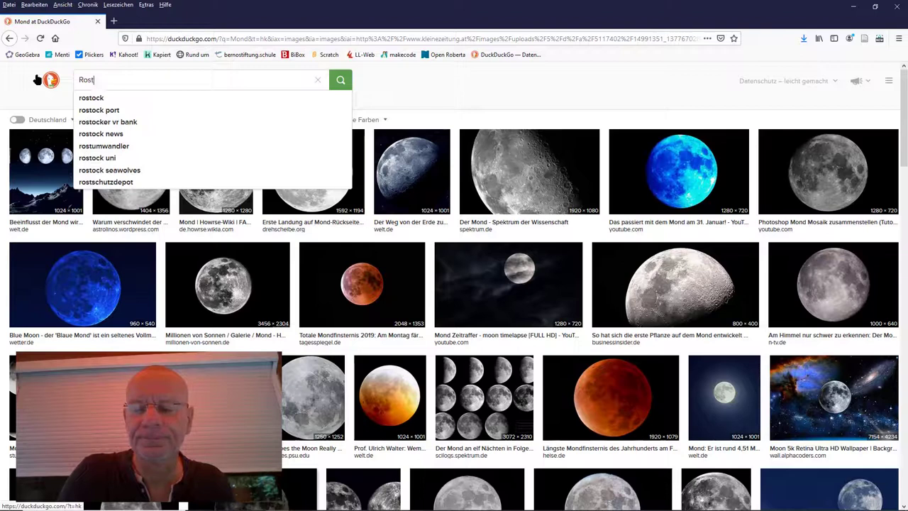
type("ock ")
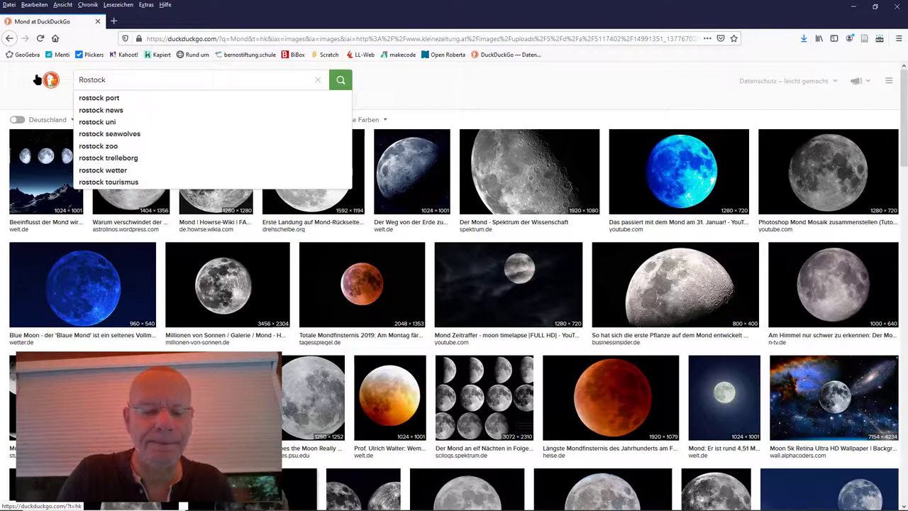
type("Nacht")
key("Return")
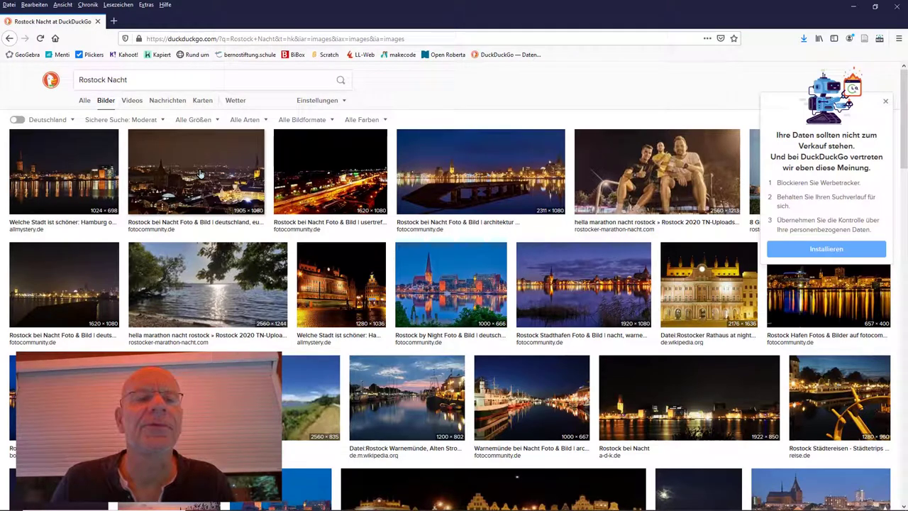
Open the fotocommunity 'Rostock bei Nacht' photo full-size and save it to the Desktop
left_click(201, 174)
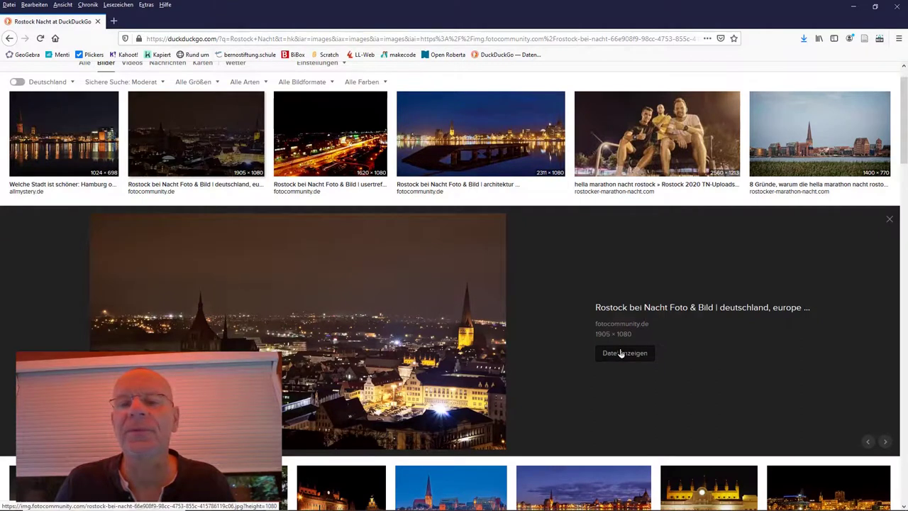
left_click(623, 354)
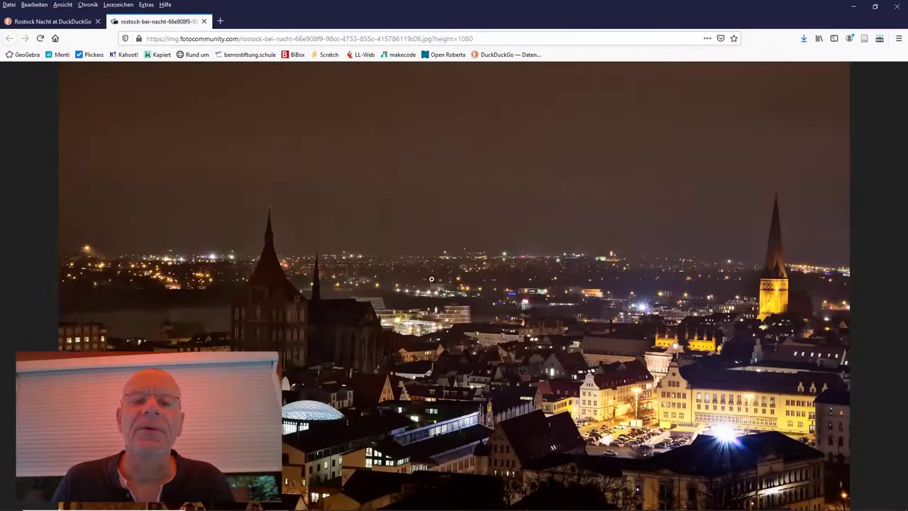
right_click(433, 281)
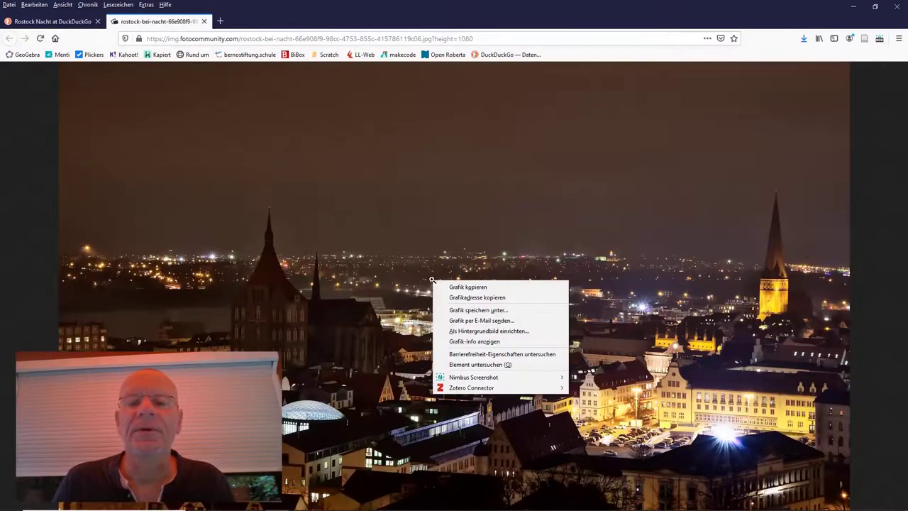
left_click(485, 310)
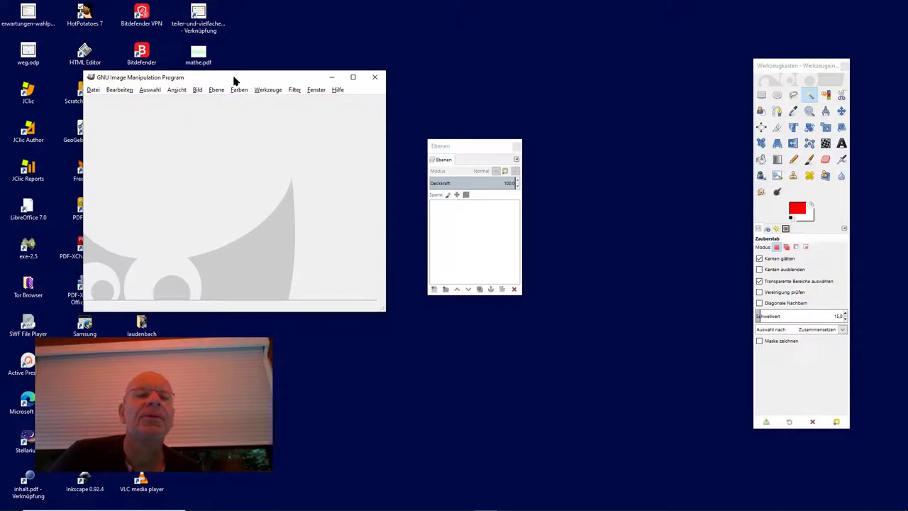
Drag the rostock-bei-nacht file into GIMP and convert it to built-in sRGB
left_click_drag(234, 79, 414, 68)
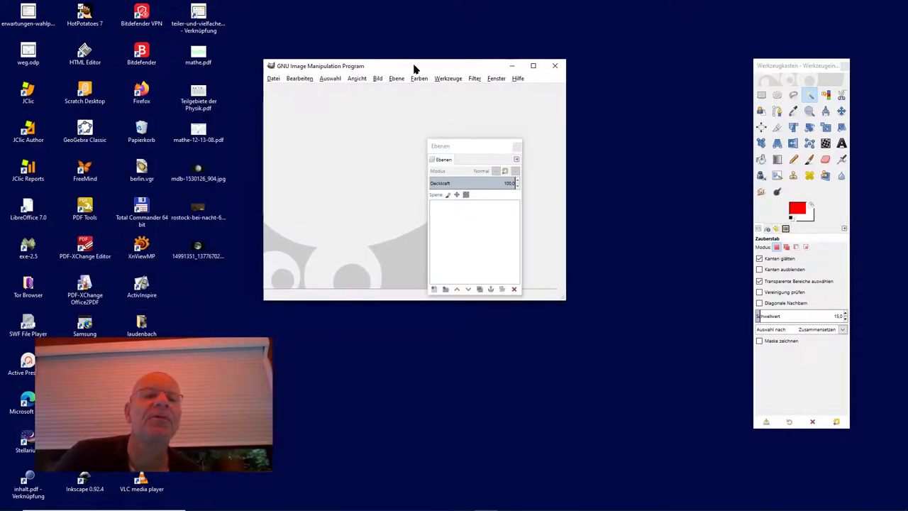
mouse_move(196, 211)
left_mouse_down()
mouse_move(353, 167)
mouse_move(369, 173)
left_mouse_up()
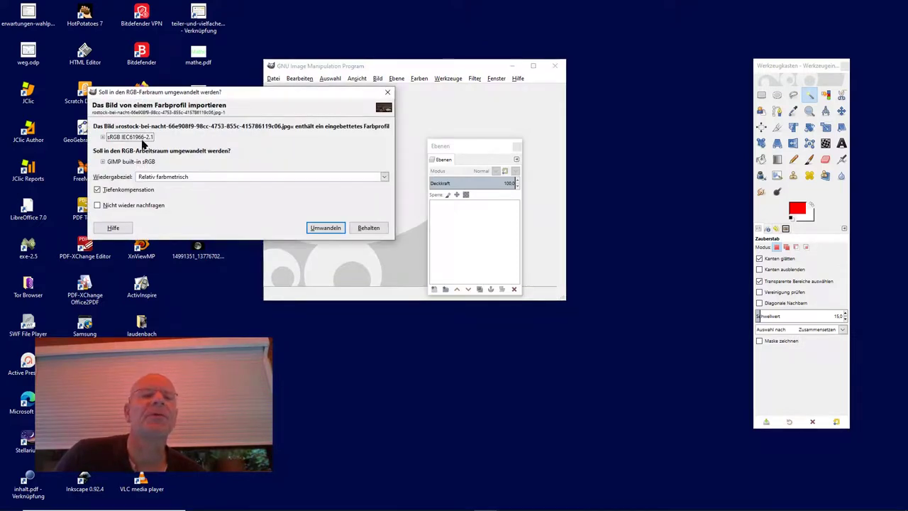
left_click(324, 229)
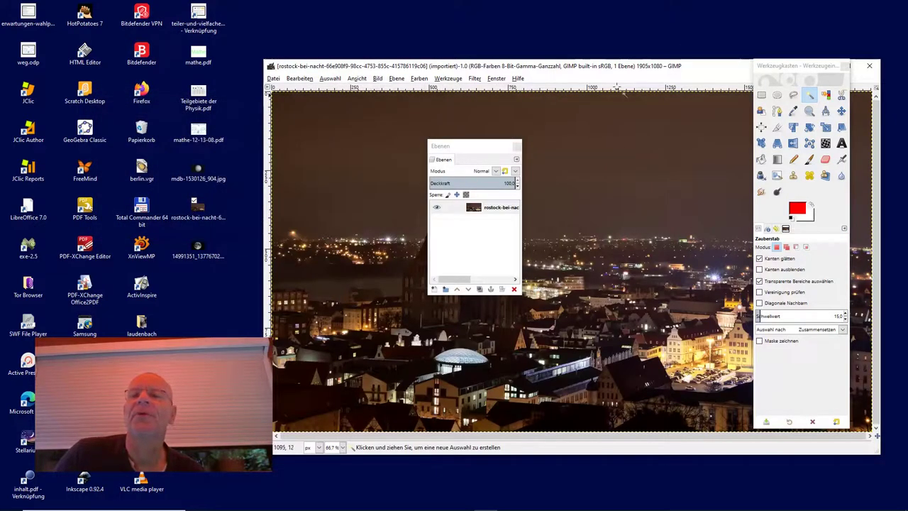
Maximise the image window, move the Ebenen dock up-left, and open the Fenster menu
left_click_drag(700, 66, 663, 52)
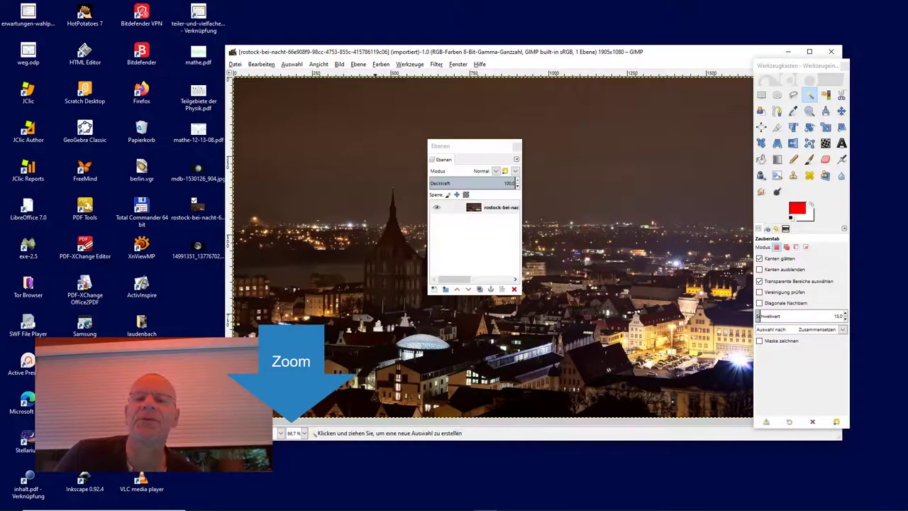
mouse_move(660, 55)
left_mouse_down()
mouse_move(551, 35)
mouse_move(485, 43)
left_mouse_up()
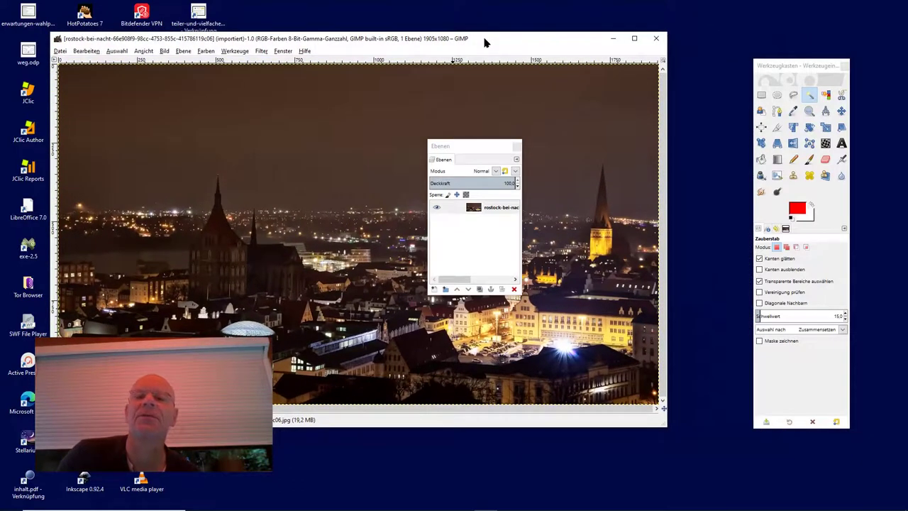
left_click(634, 37)
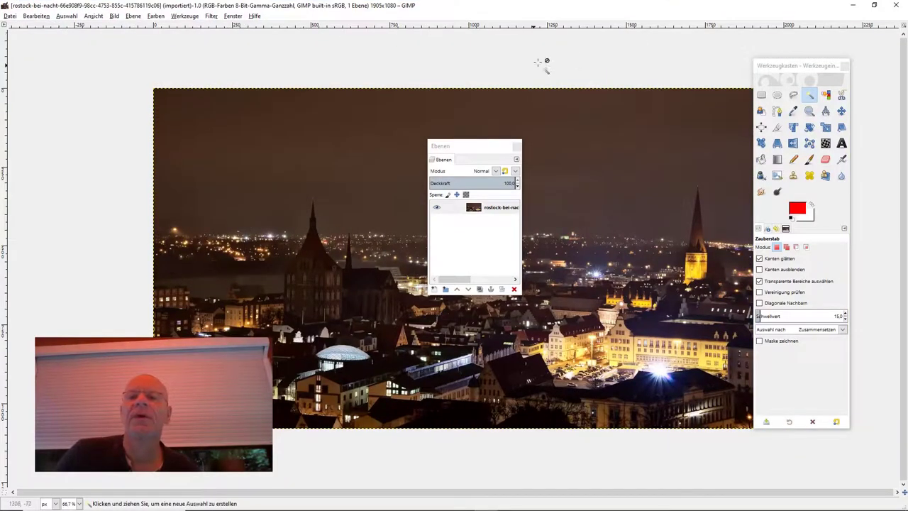
left_click_drag(483, 151, 460, 125)
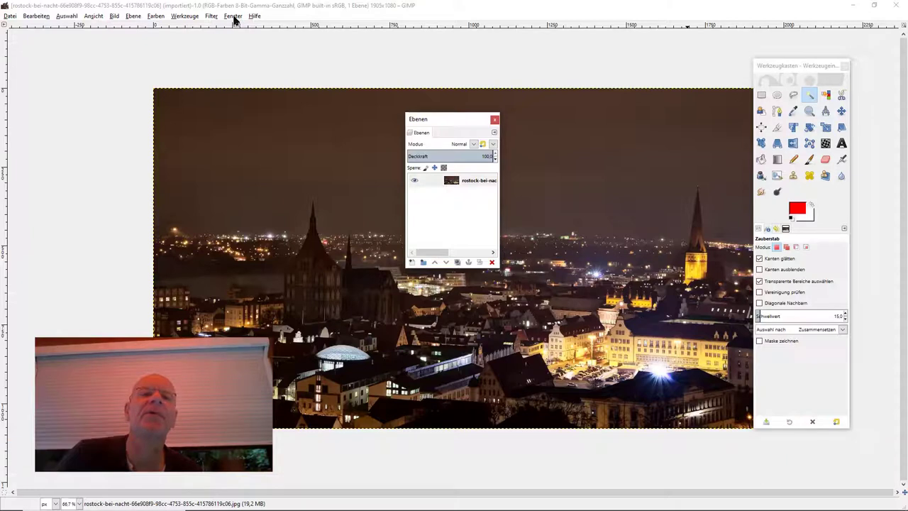
left_click(235, 17)
mouse_move(271, 27)
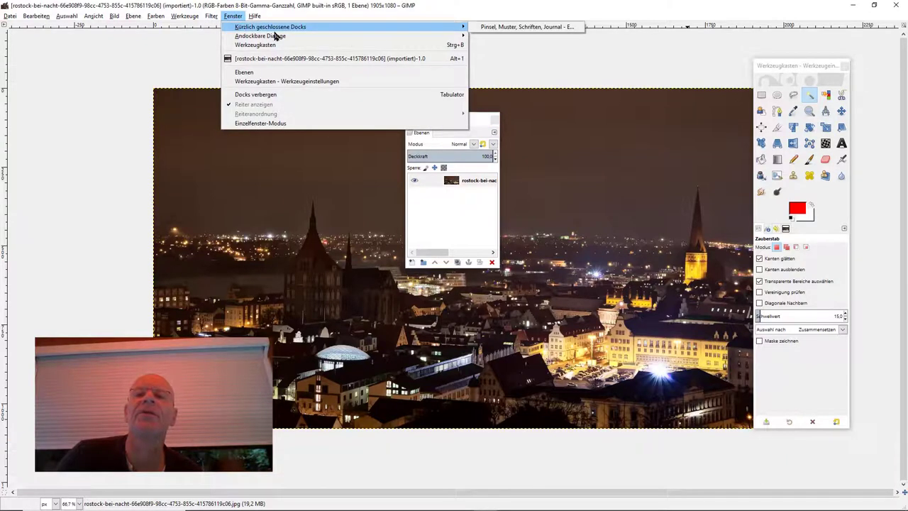
left_click(499, 30)
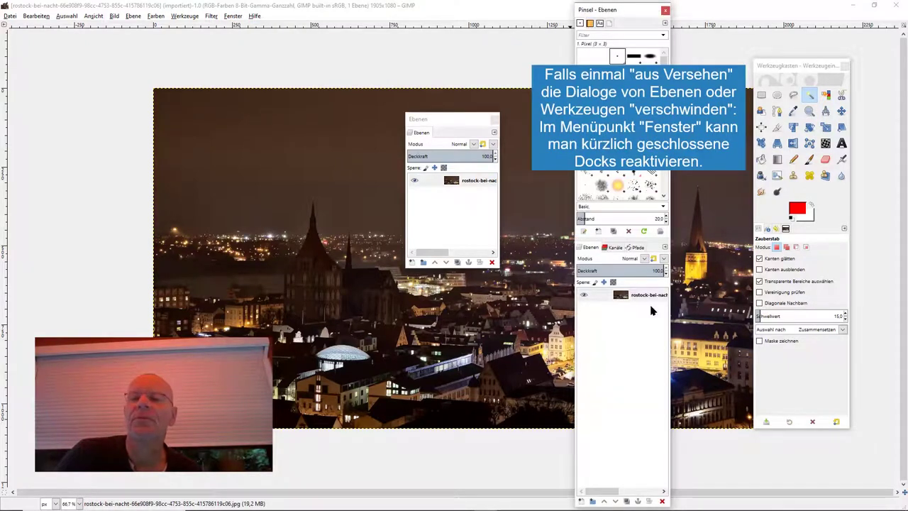
left_click_drag(635, 17, 629, 36)
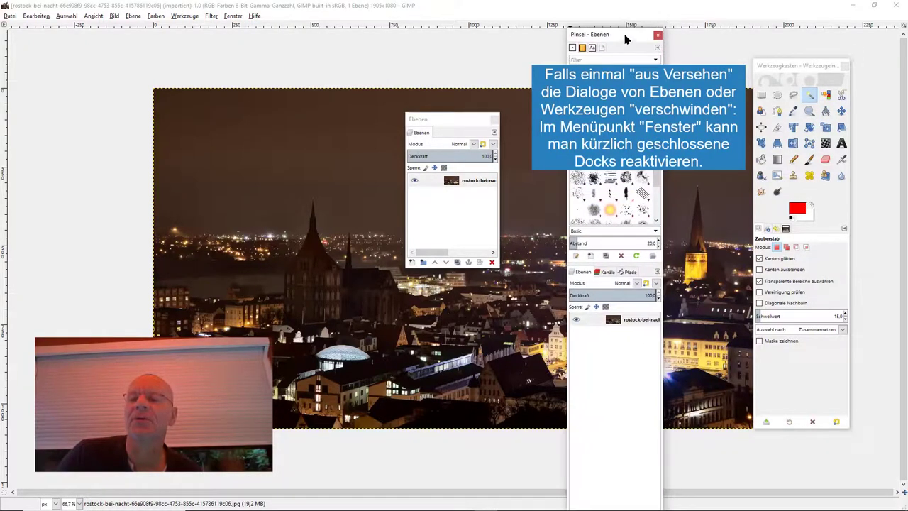
left_click(659, 36)
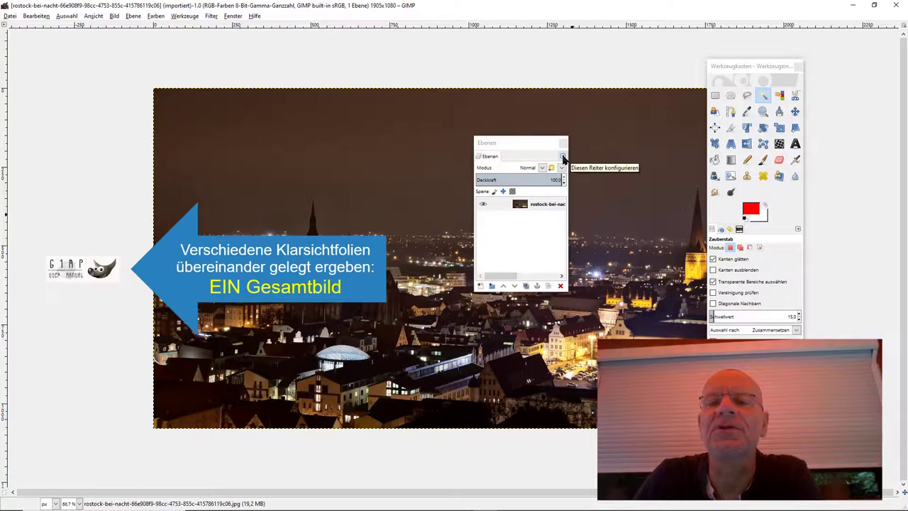
Set the Ebenen tab's layer preview size to Enorm
left_click(563, 157)
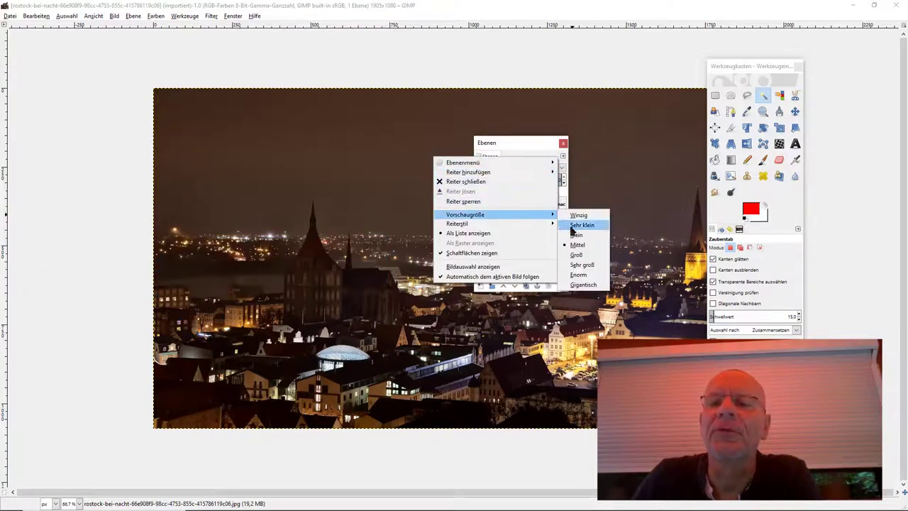
left_click(582, 279)
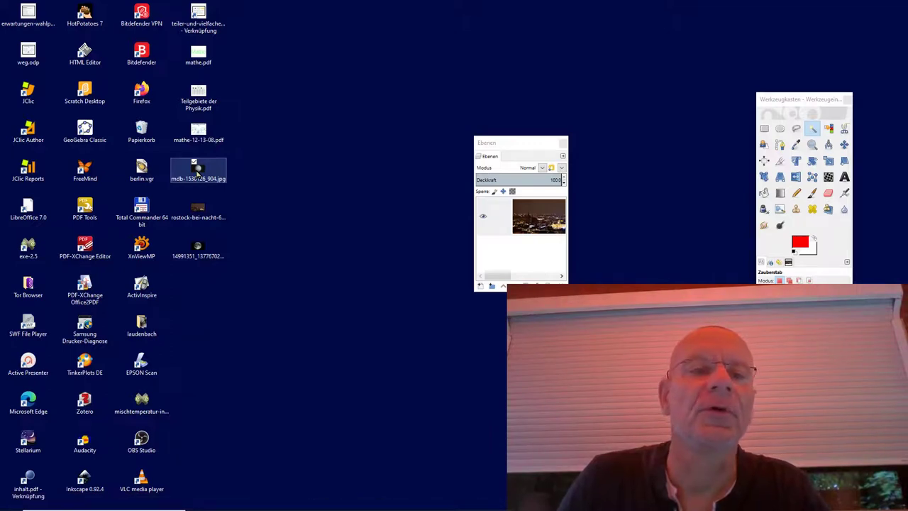
Open mdb-1530126_904.jpg with GIMP from the desktop and move its window lower
right_click(197, 170)
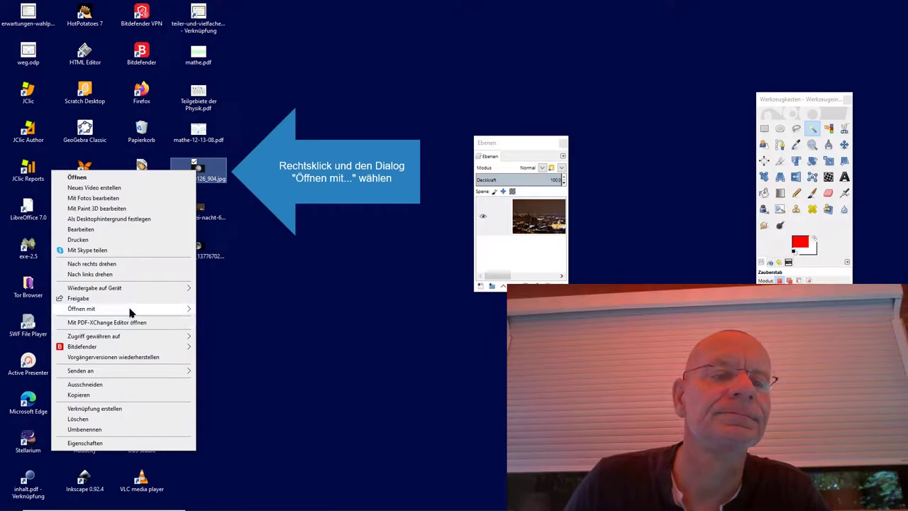
mouse_move(106, 309)
left_click(220, 320)
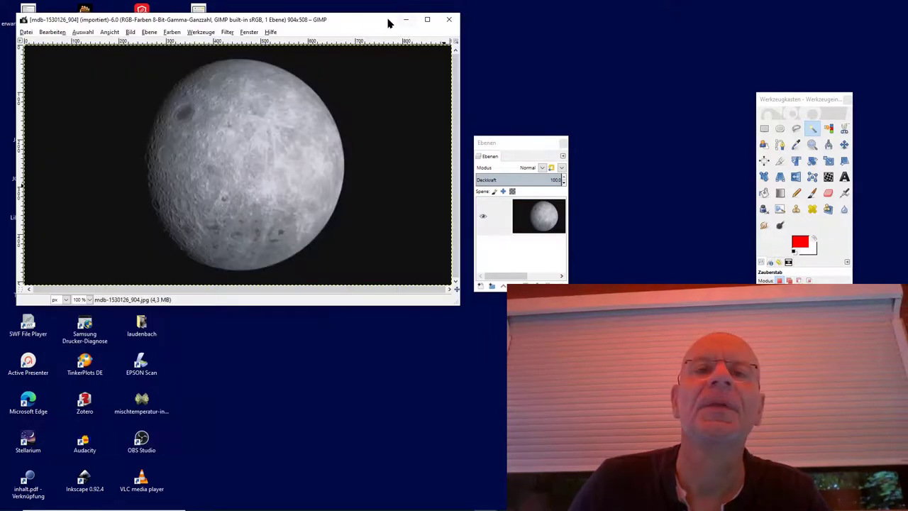
left_click_drag(368, 21, 372, 50)
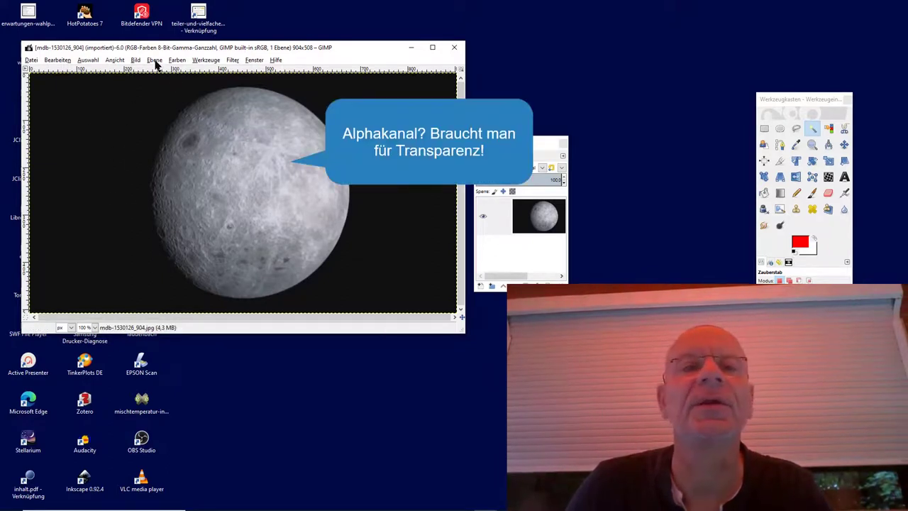
Apply Ebene > Transparenz > Alphakanal hinzufügen to the moon photo layer
left_click(155, 61)
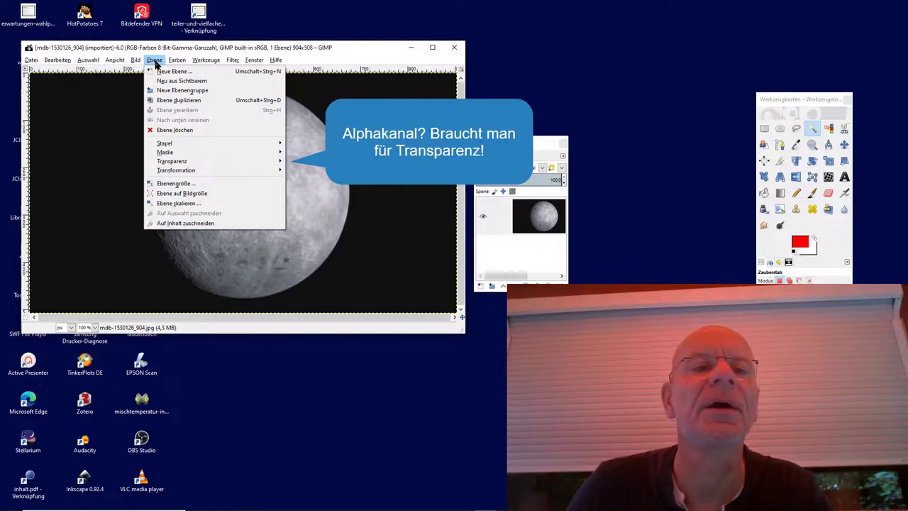
mouse_move(173, 162)
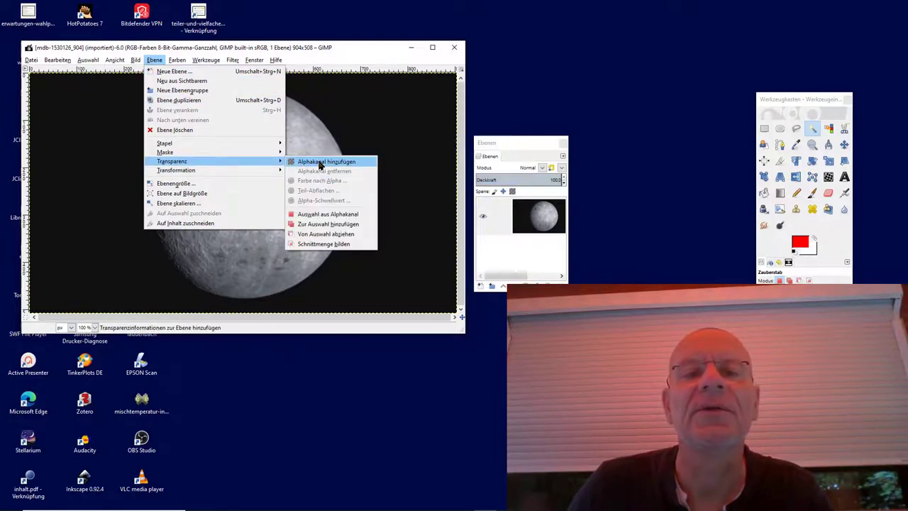
left_click(320, 162)
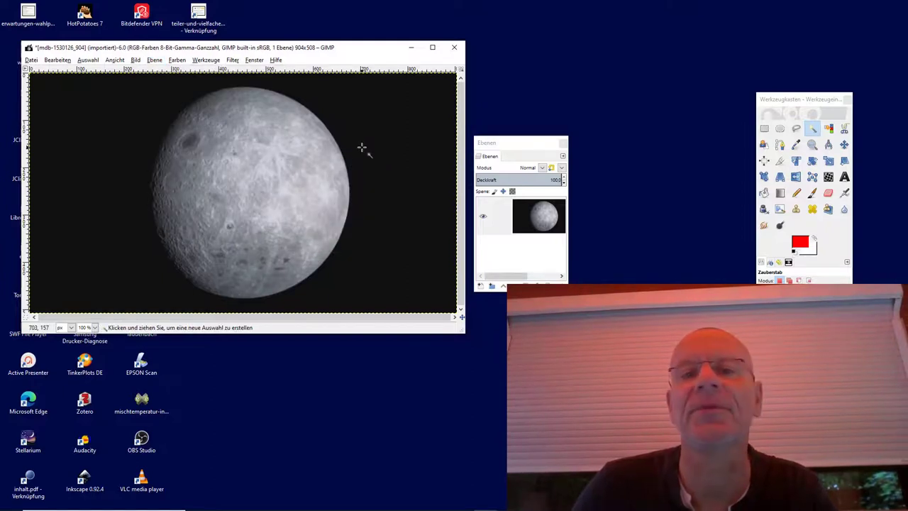
Magic-wand the black background with feathered edges and delete it to transparency
left_click(813, 129)
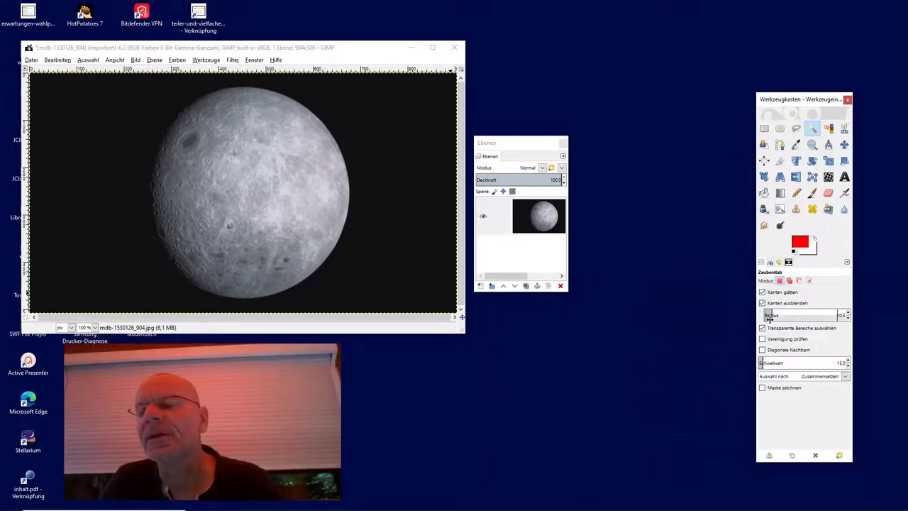
left_click(771, 317)
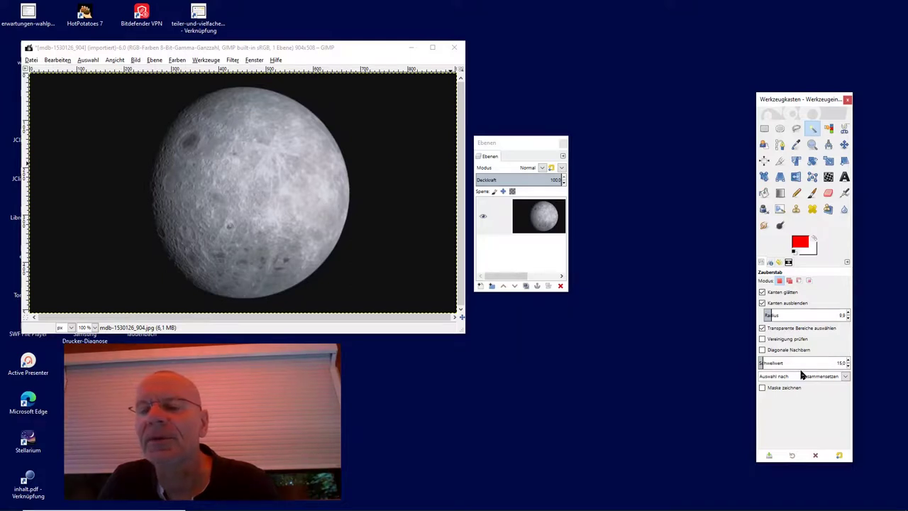
left_click(404, 184)
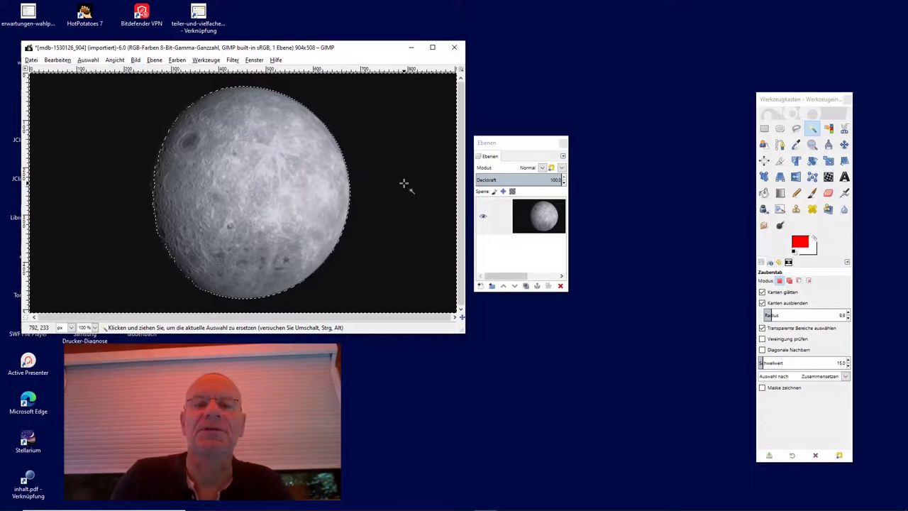
key("Delete")
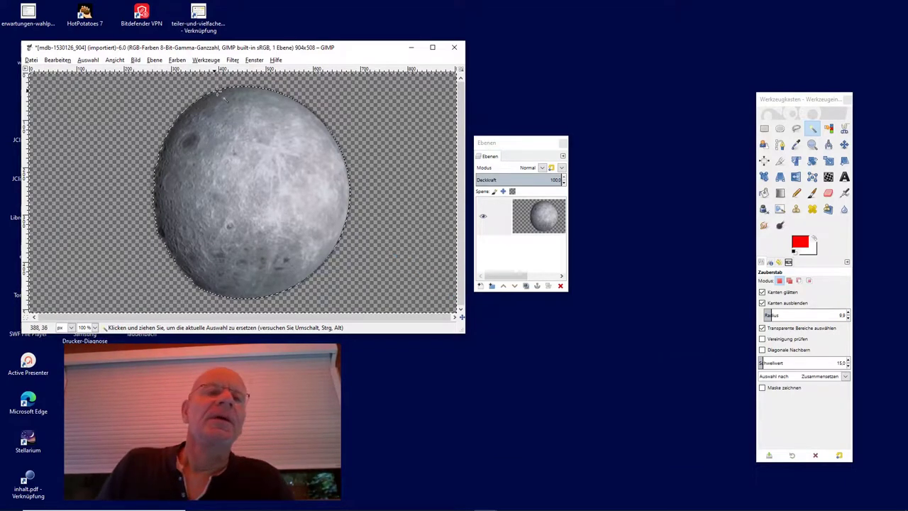
Invert the selection onto the moon disc and copy it to the clipboard
left_click(93, 61)
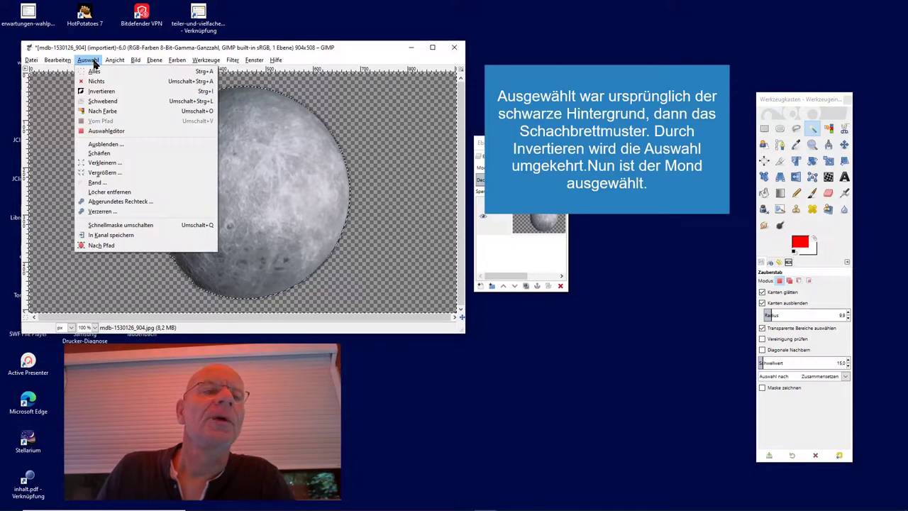
left_click(103, 93)
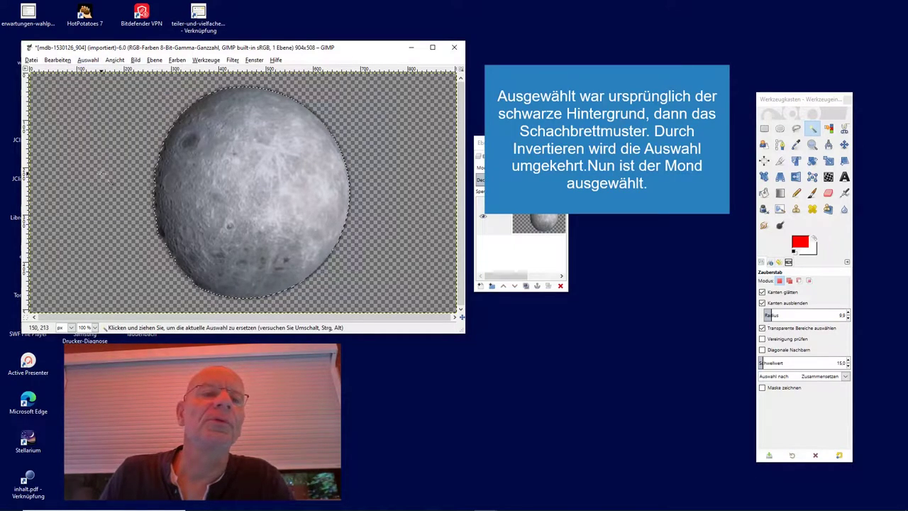
left_click(60, 62)
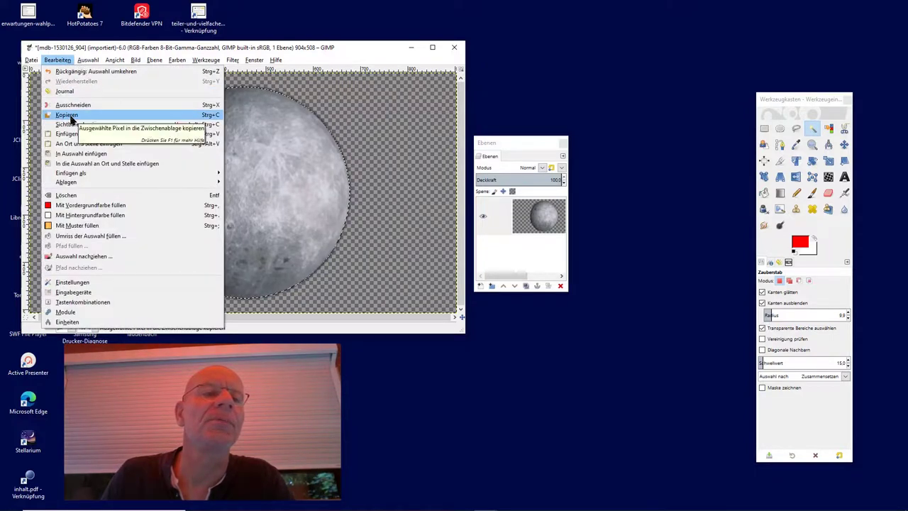
left_click(70, 117)
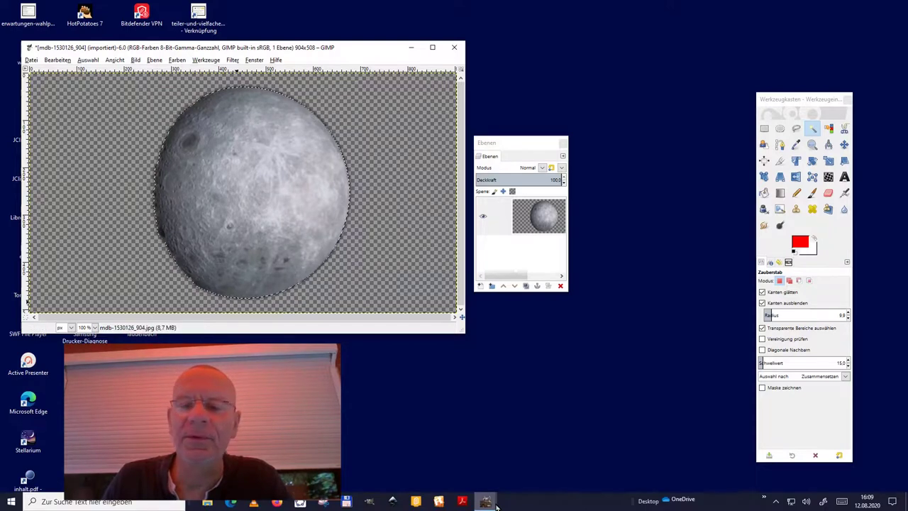
Paste the moon into the Rostock night photo as a new layer and move the Layers dock right
mouse_move(486, 502)
left_click(440, 461)
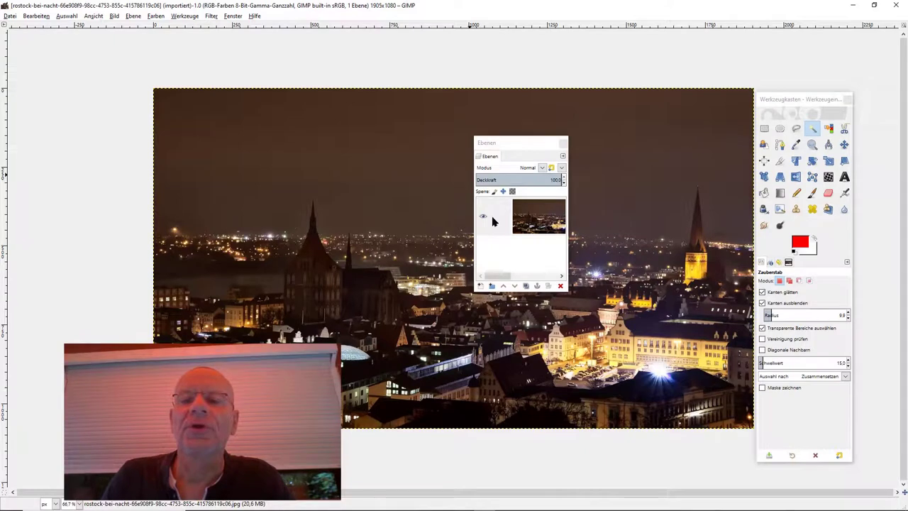
right_click(257, 142)
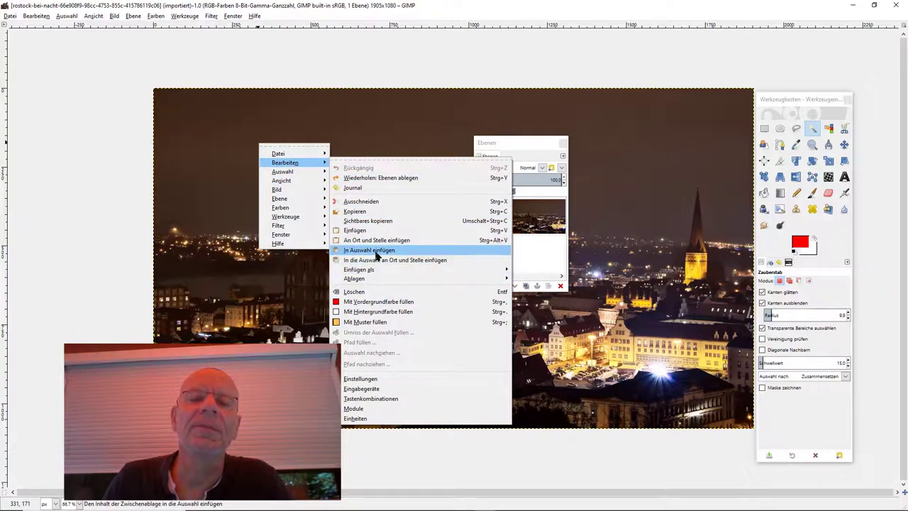
mouse_move(359, 269)
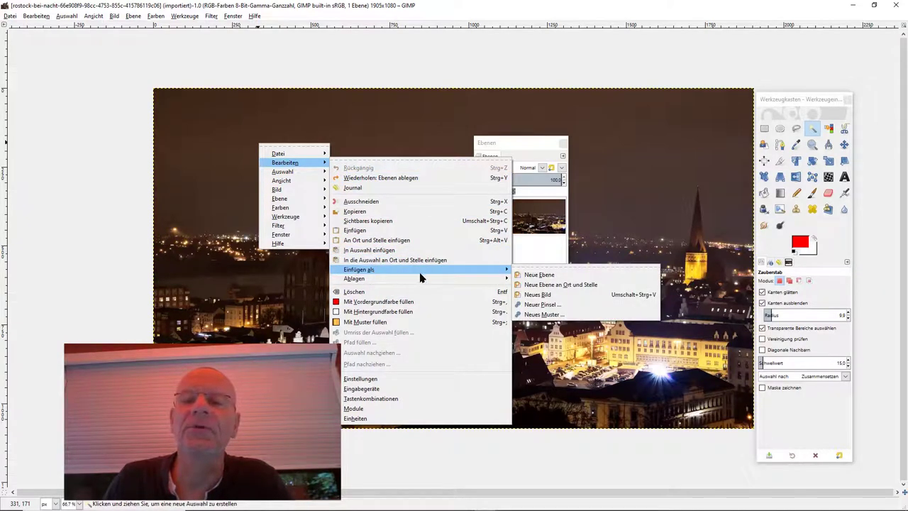
left_click(546, 276)
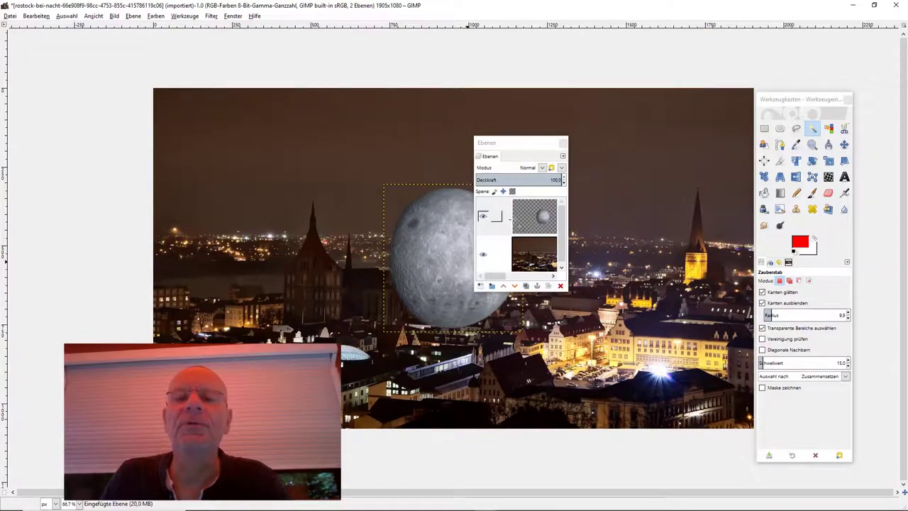
left_click_drag(522, 144, 681, 141)
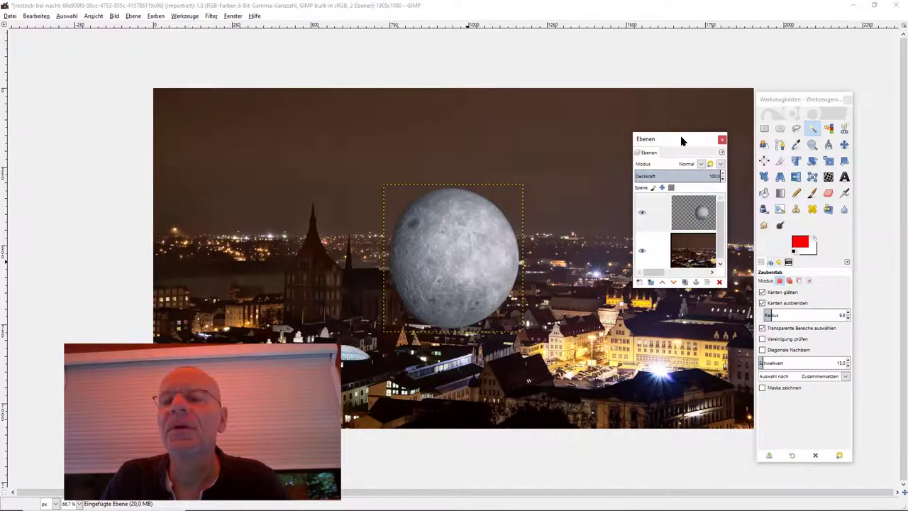
Check the city layer's visibility, then move the moon layer into the upper-left corner
left_click(642, 252)
left_click(642, 253)
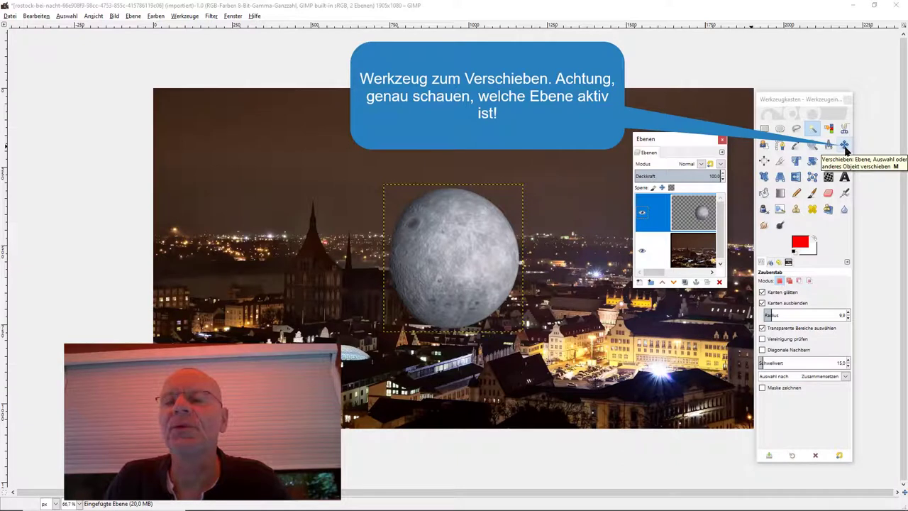
left_click(844, 147)
left_click_drag(449, 265, 237, 168)
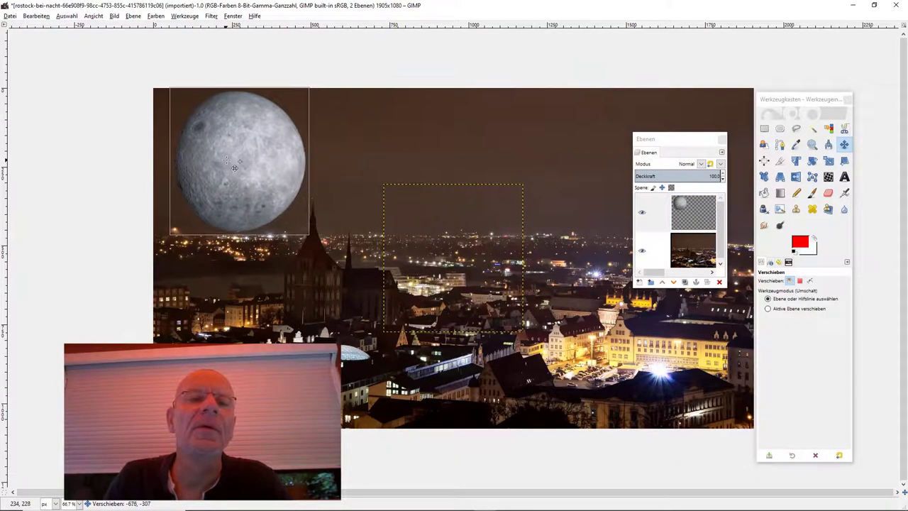
left_click_drag(238, 168, 236, 167)
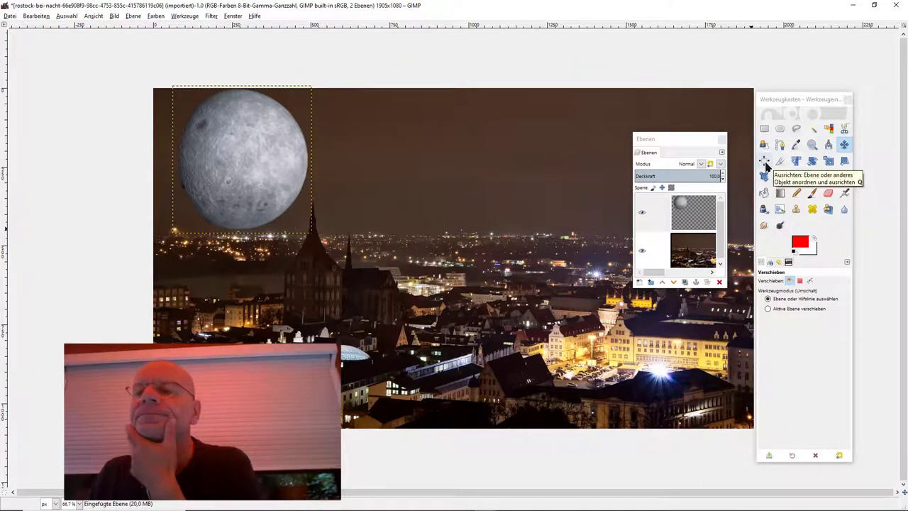
Scale the moon layer from 442 × 469 down to 207 × 220 pixels
left_click(157, 17)
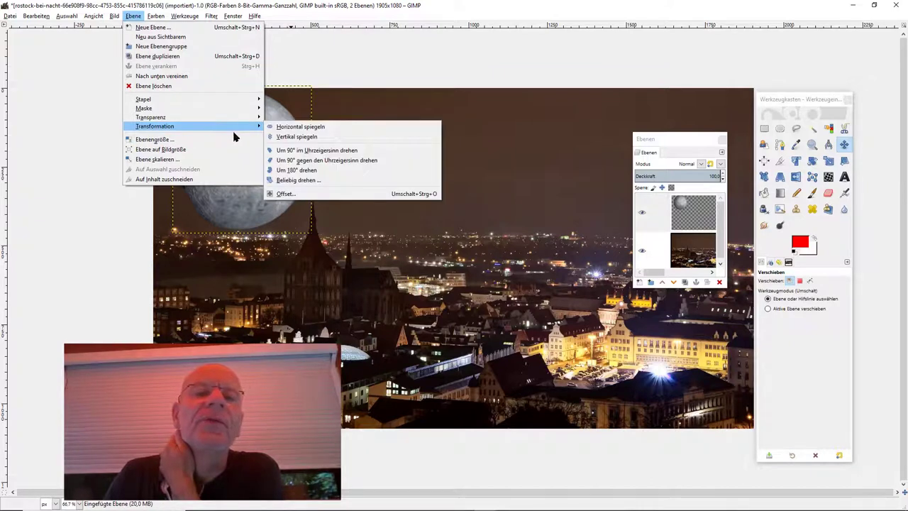
left_click(183, 159)
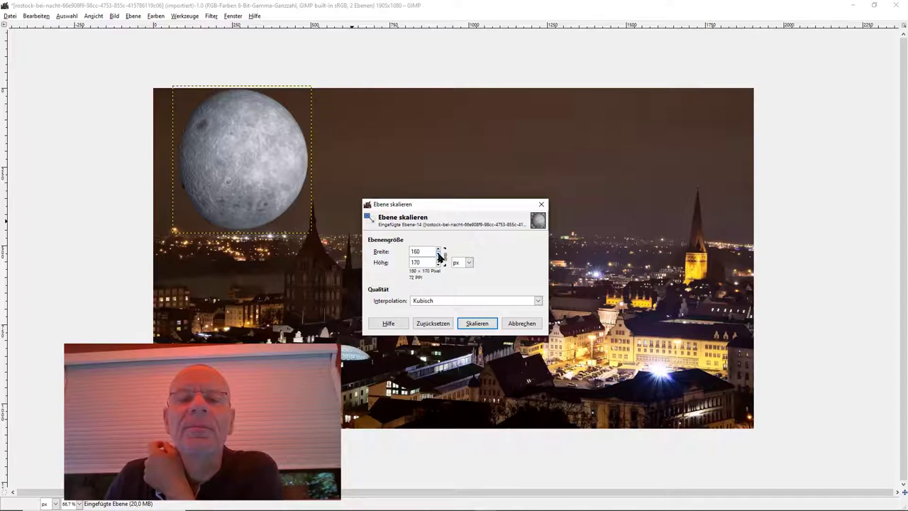
left_click(439, 250)
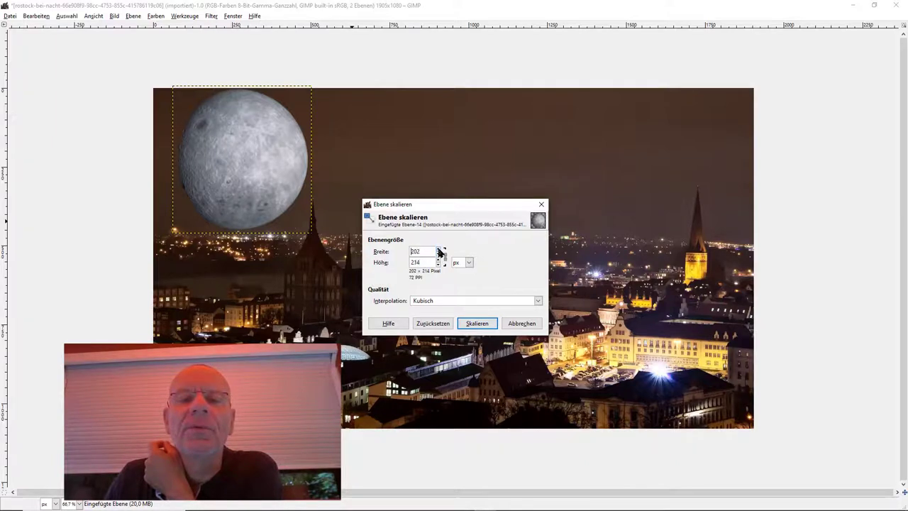
left_click(470, 324)
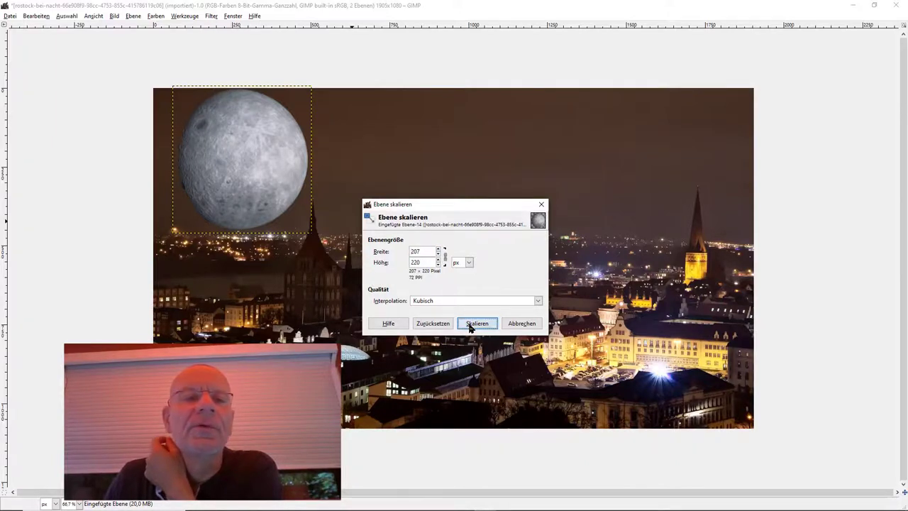